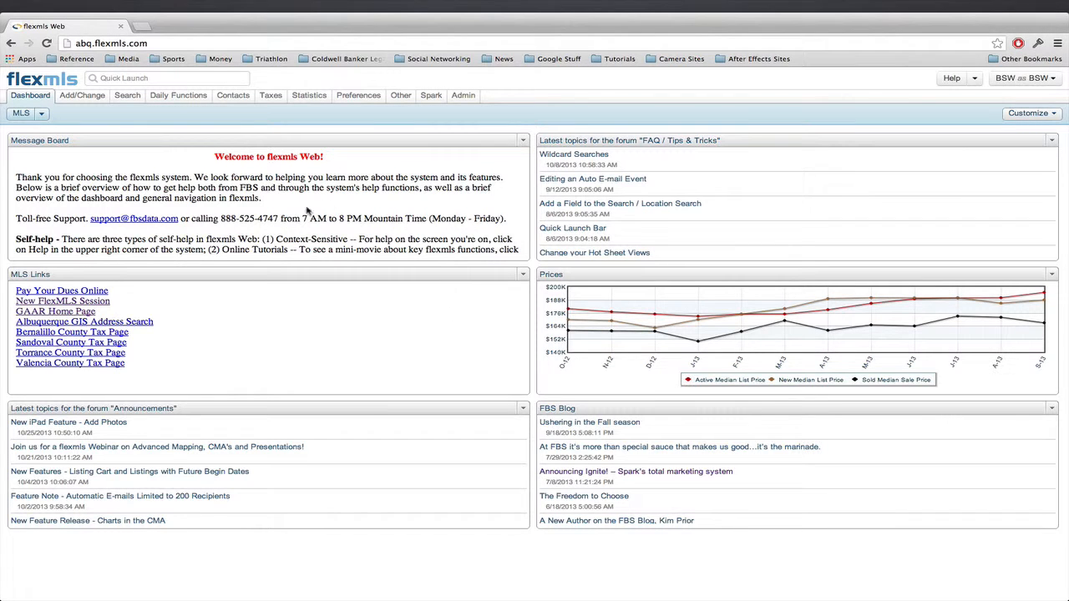
- Create a blank dashboard named "My Dash"
left_click(45, 115)
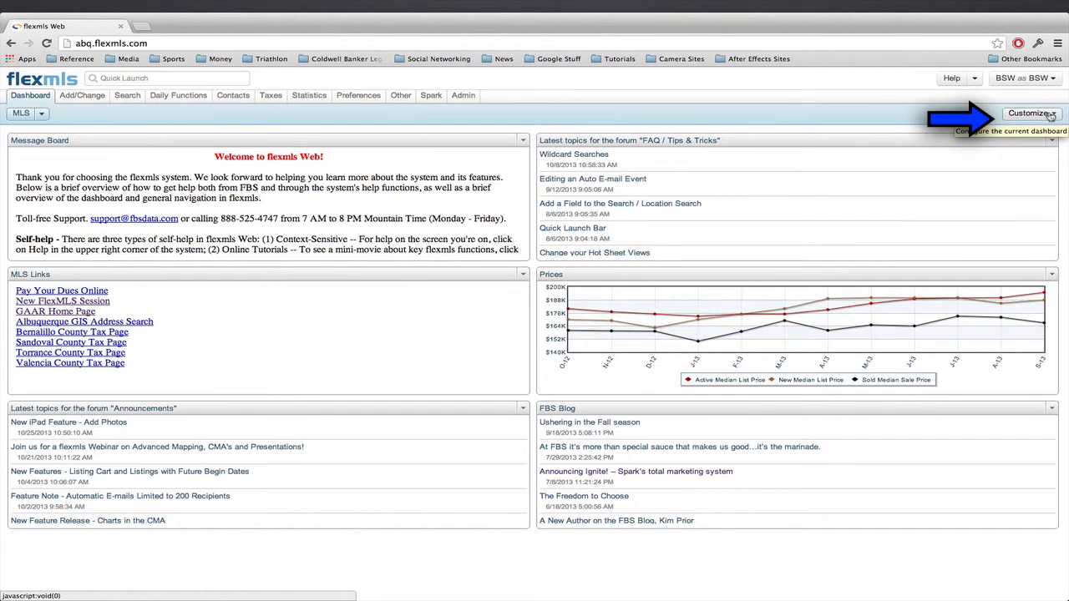
left_click(1040, 115)
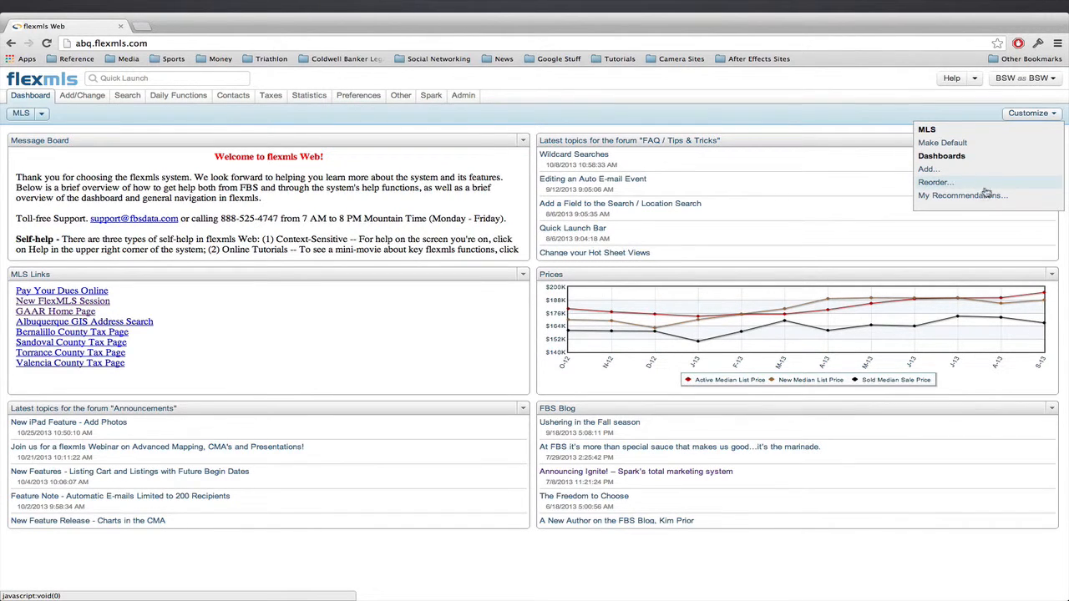
left_click(936, 170)
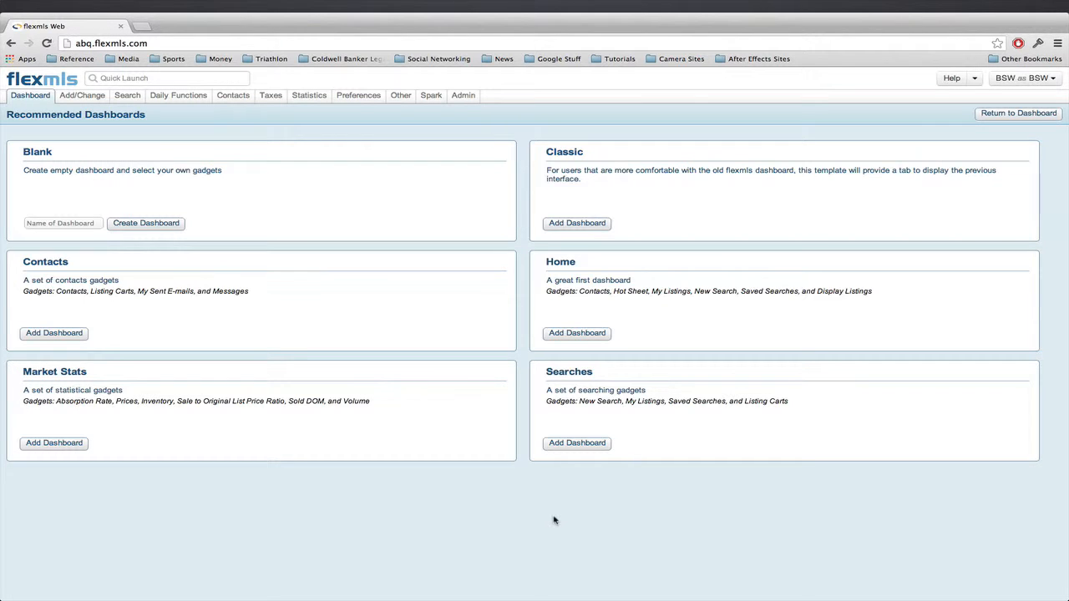
left_click(52, 223)
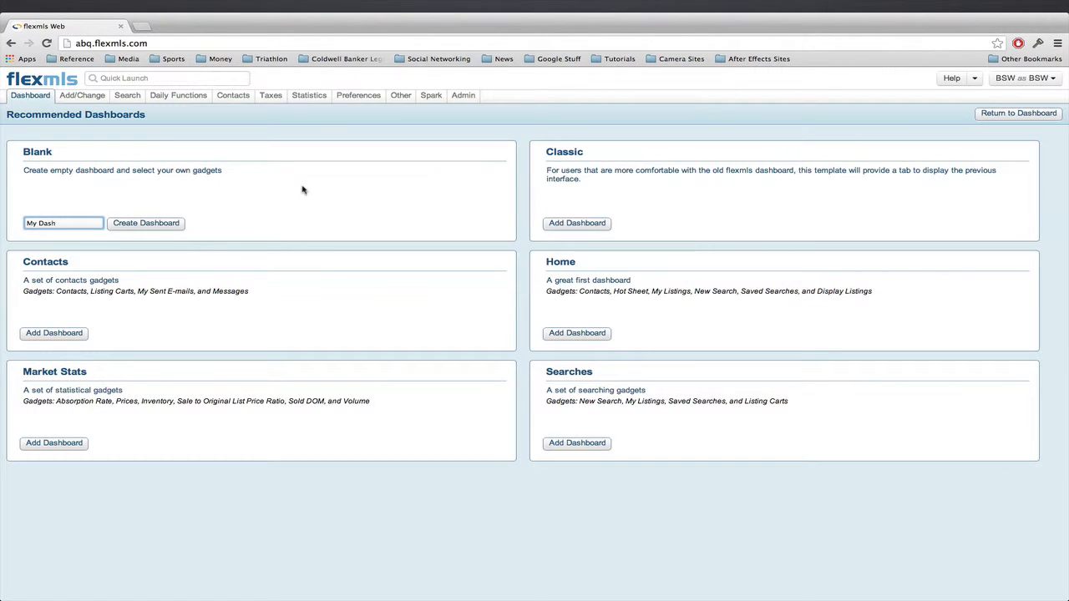
left_click(139, 226)
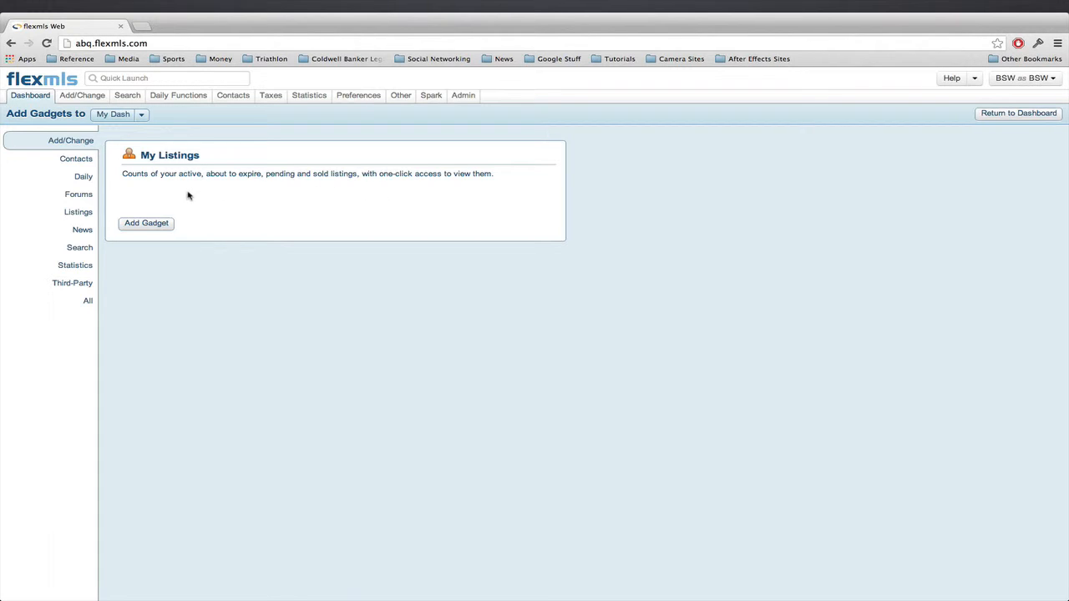
- Add the My Listings, Contacts and My Sent E-mails gadgets to the My Dash dashboard
left_click(148, 229)
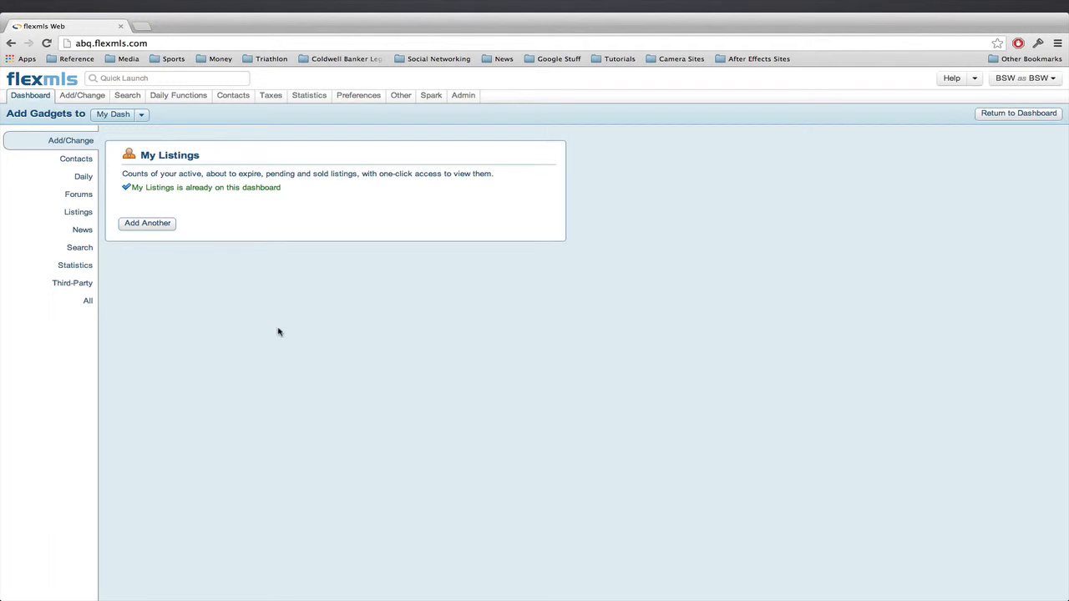
left_click(69, 164)
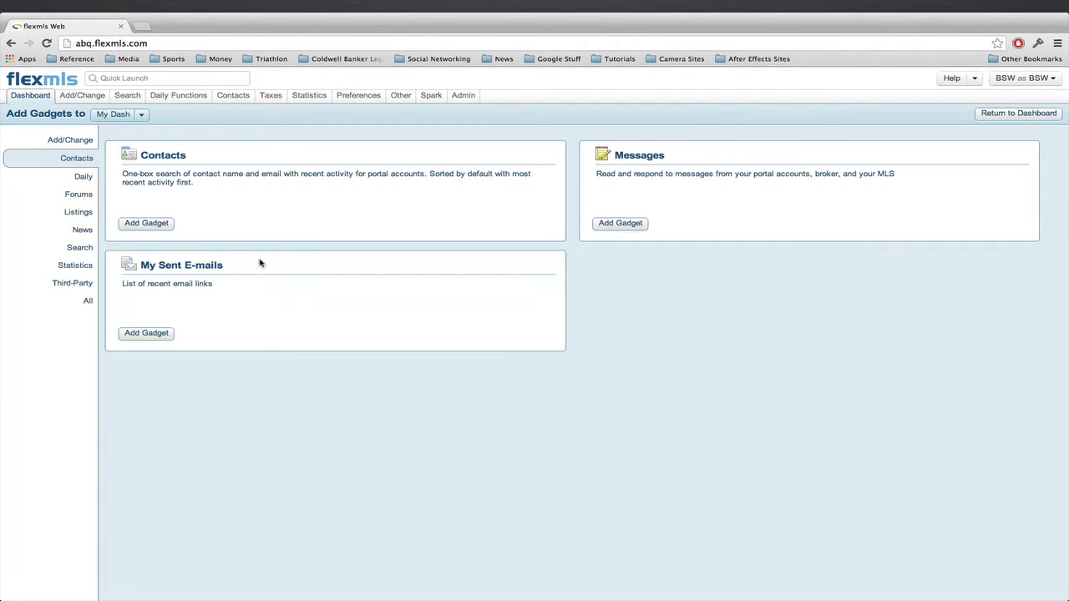
left_click(158, 224)
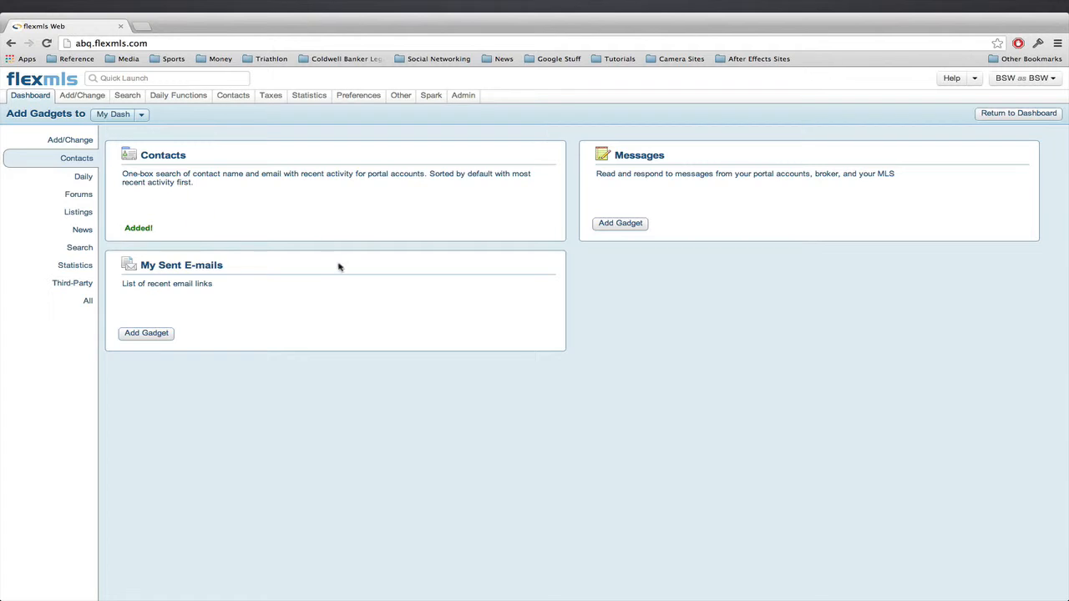
left_click(153, 333)
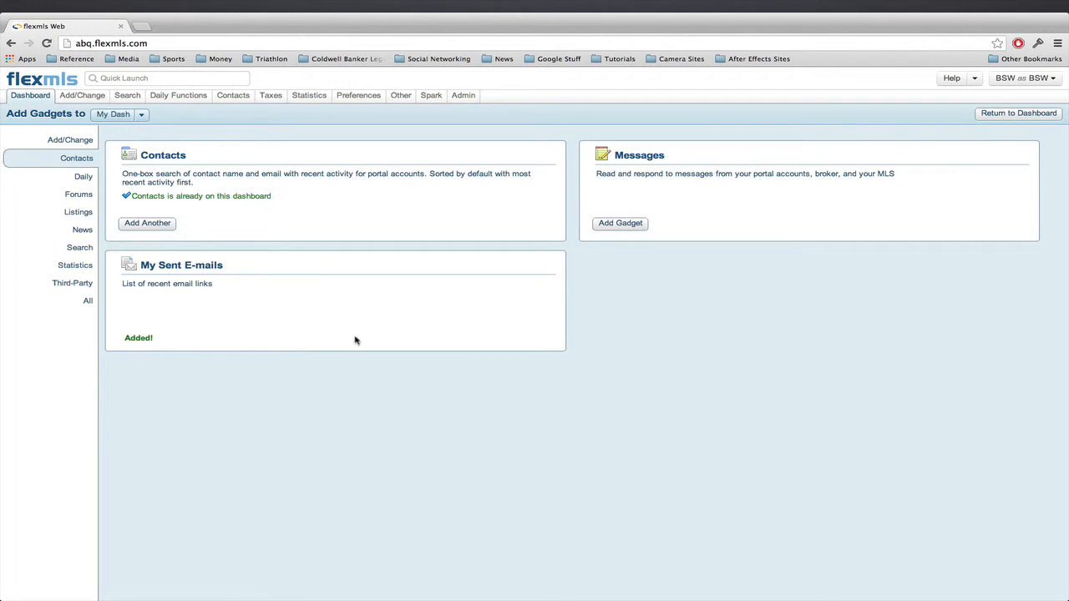
- Add the Hot Sheet and Message Board gadgets from the daily category to My Dash
left_click(88, 176)
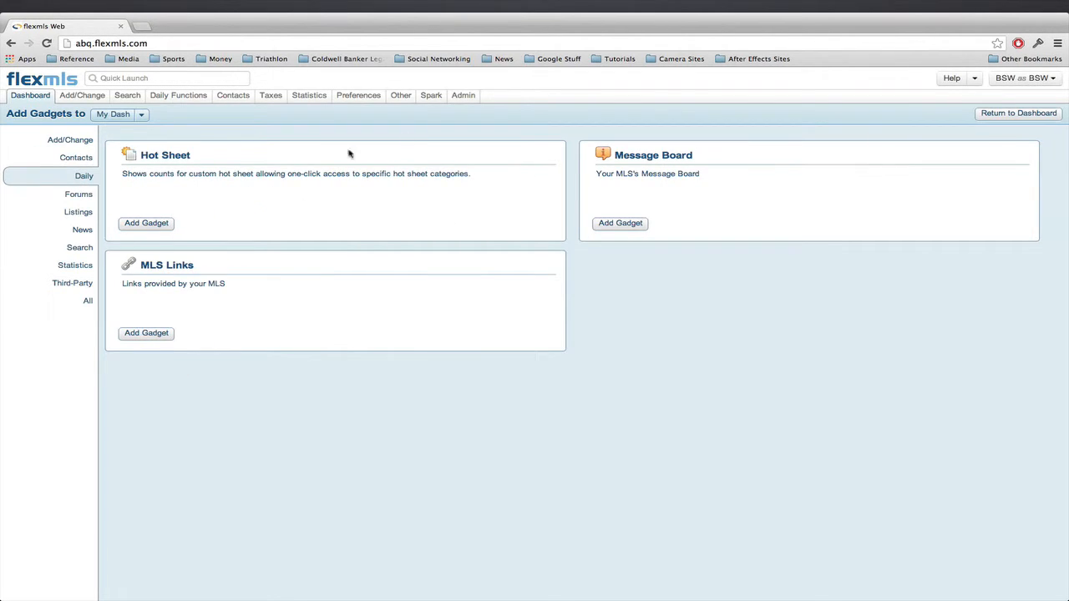
left_click(156, 228)
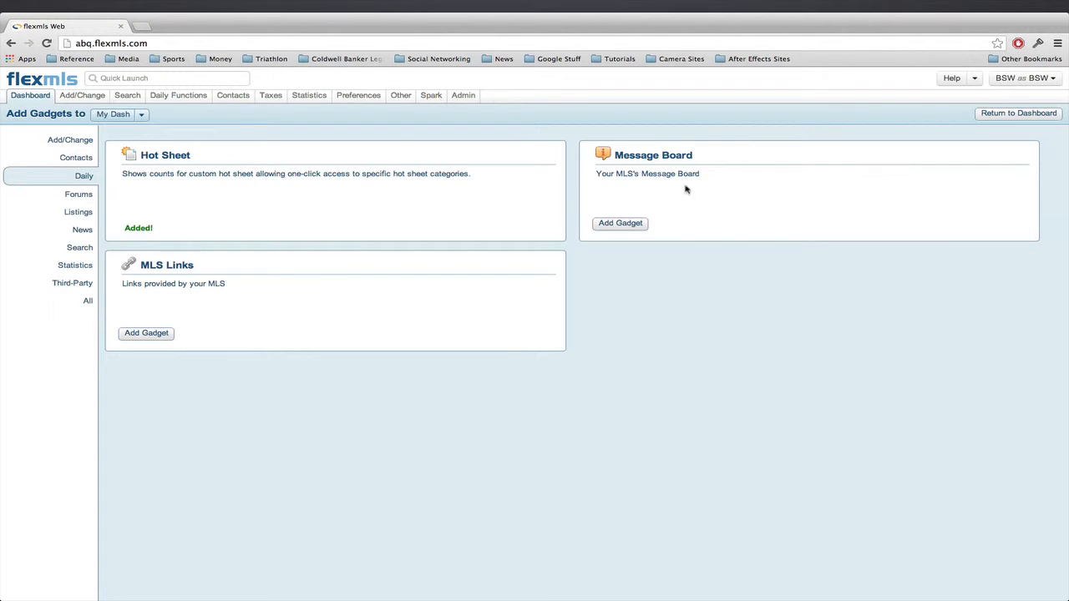
left_click(623, 224)
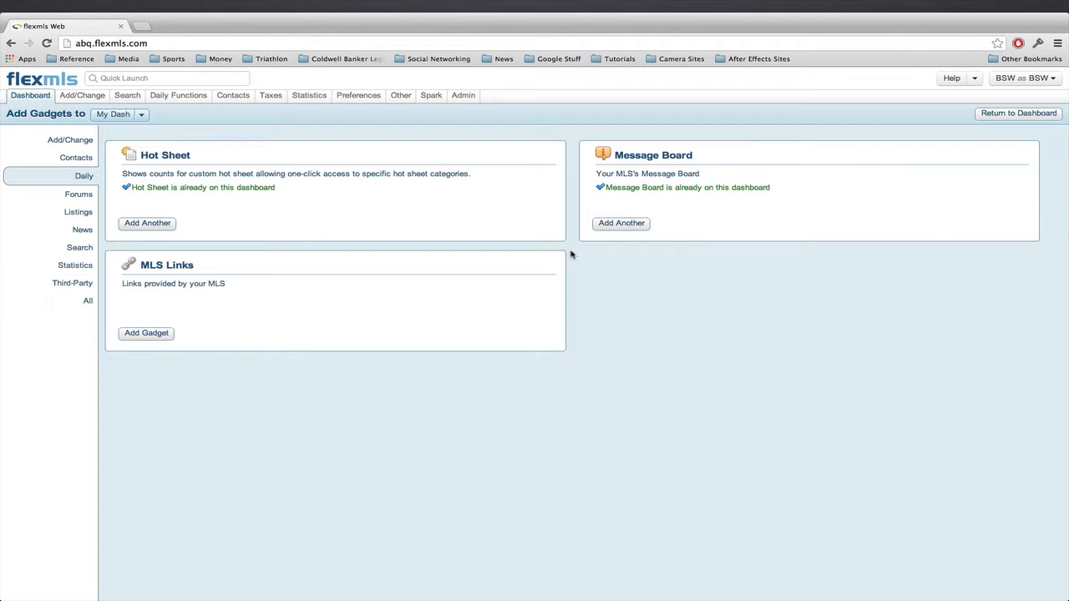
- Add the Saved Searches gadget from the listings category and the New Search gadget from the search category
left_click(78, 195)
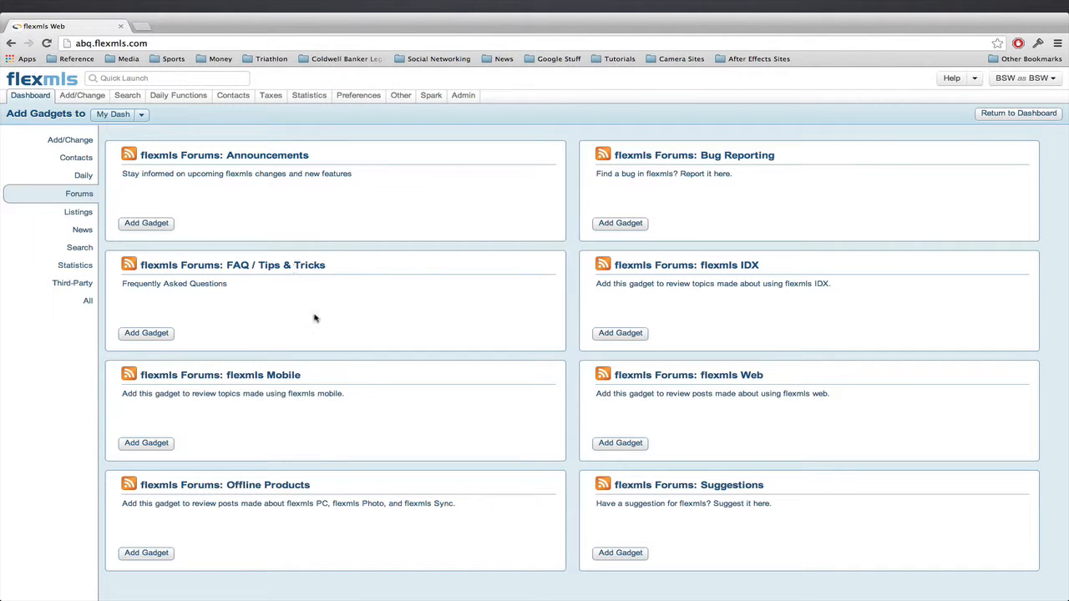
left_click(75, 210)
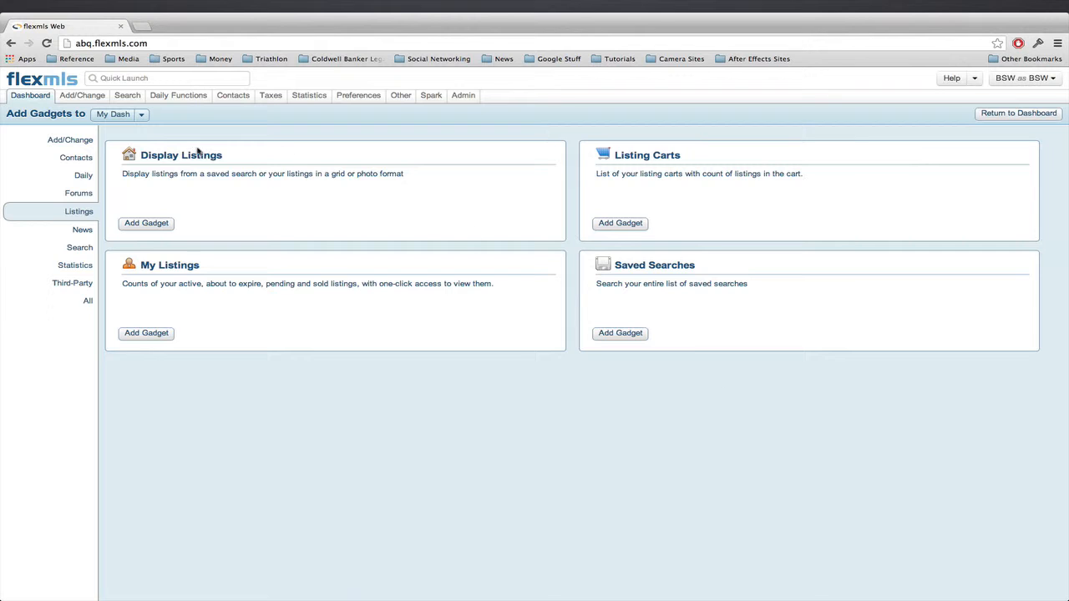
left_click(624, 333)
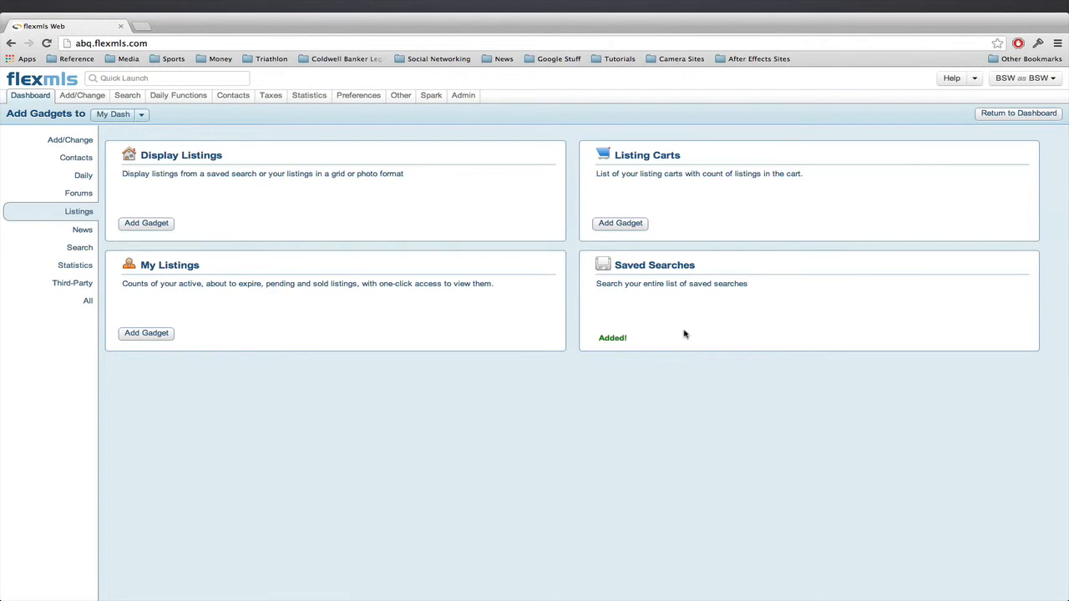
left_click(81, 229)
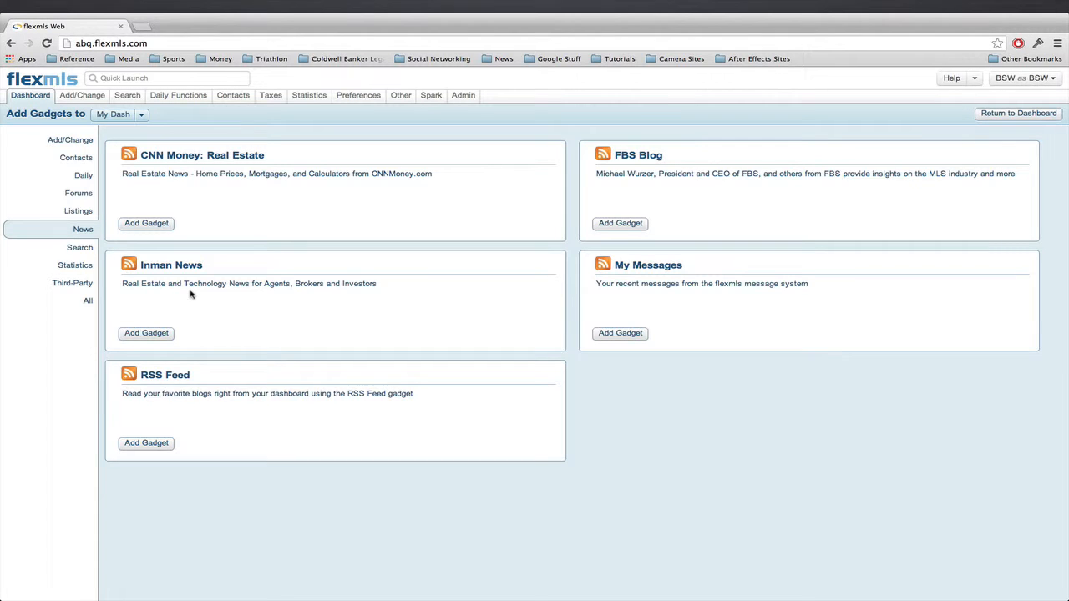
left_click(80, 248)
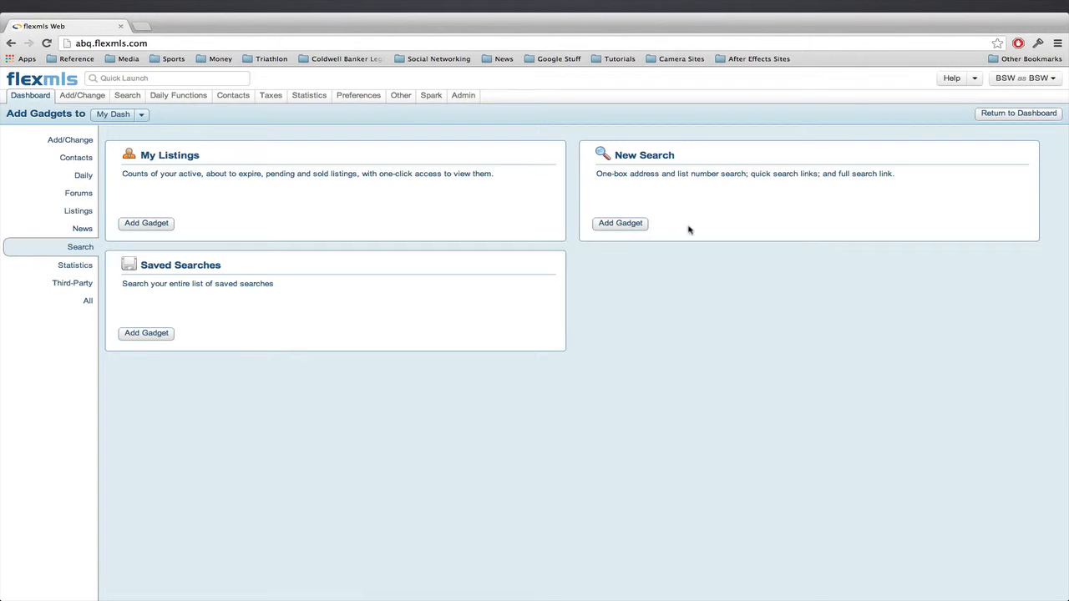
left_click(630, 224)
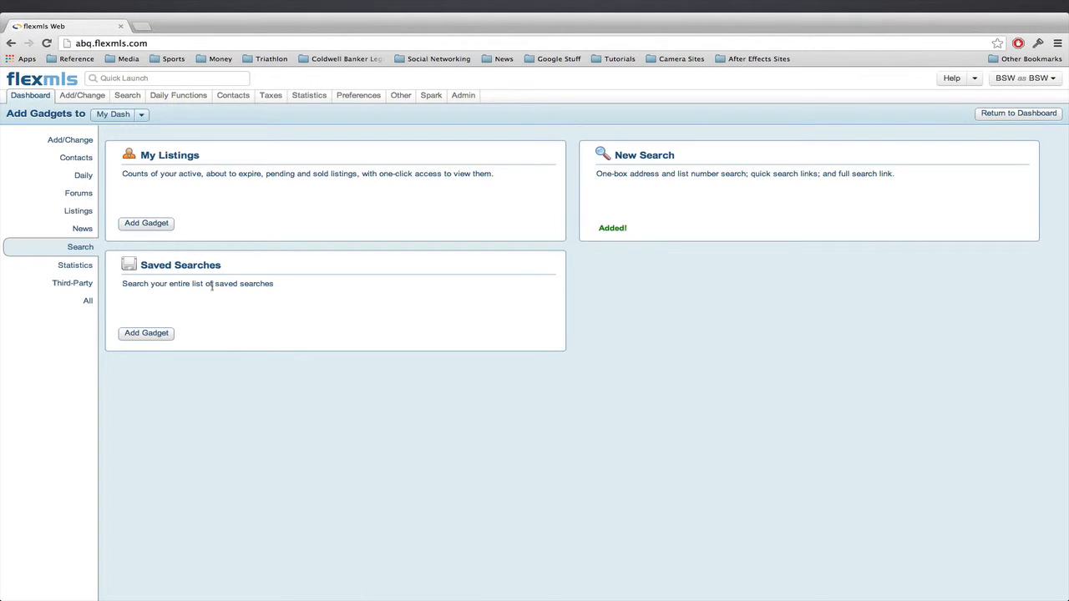
- Look through the statistics and third-party gadget categories and the list of dashboards that can receive gadgets
left_click(83, 267)
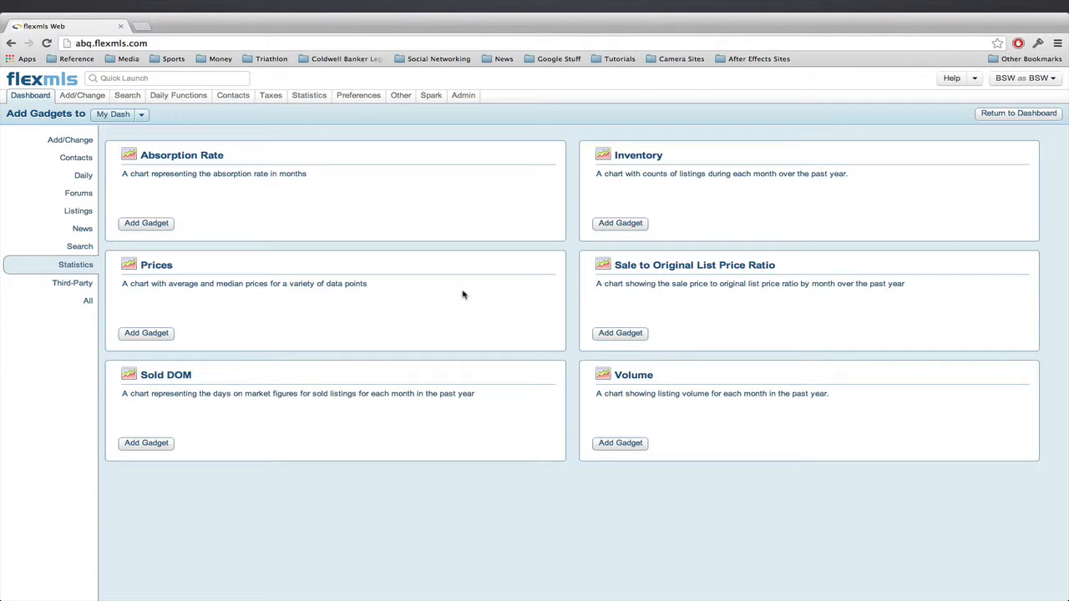
left_click(145, 116)
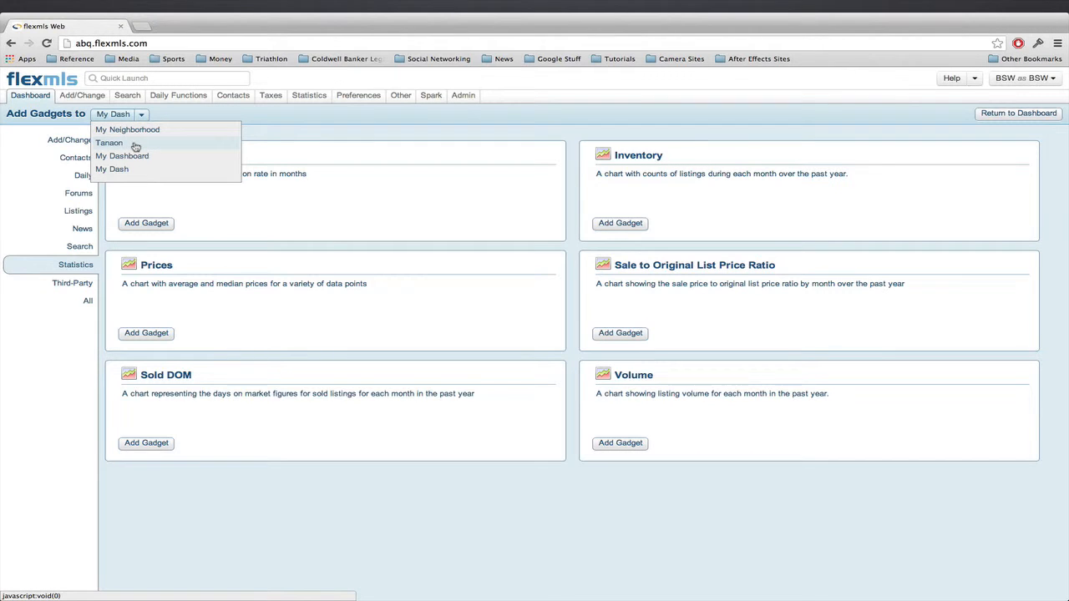
left_click(400, 222)
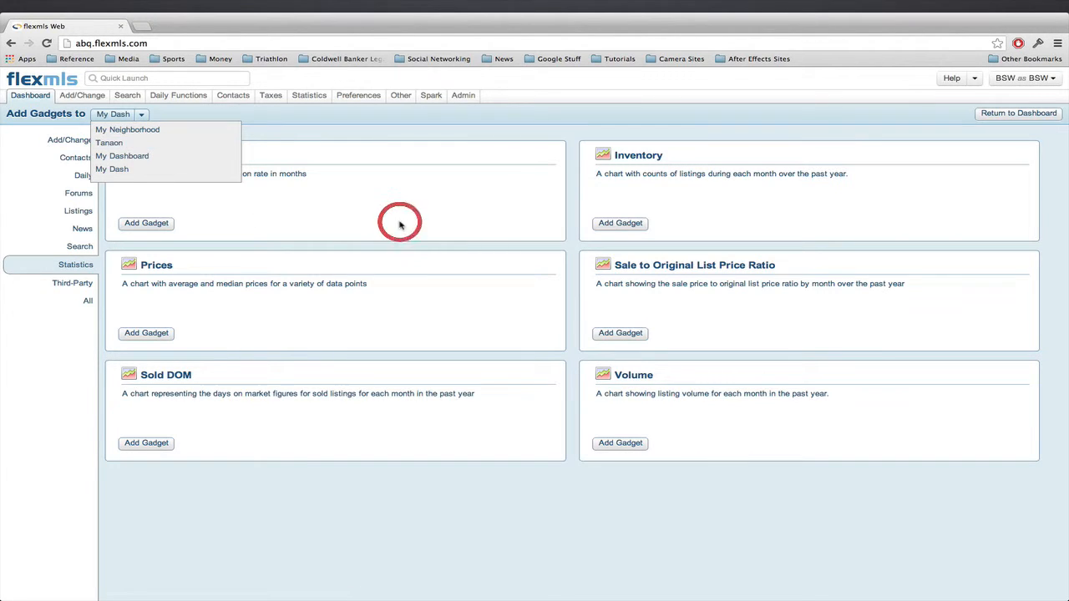
left_click(520, 104)
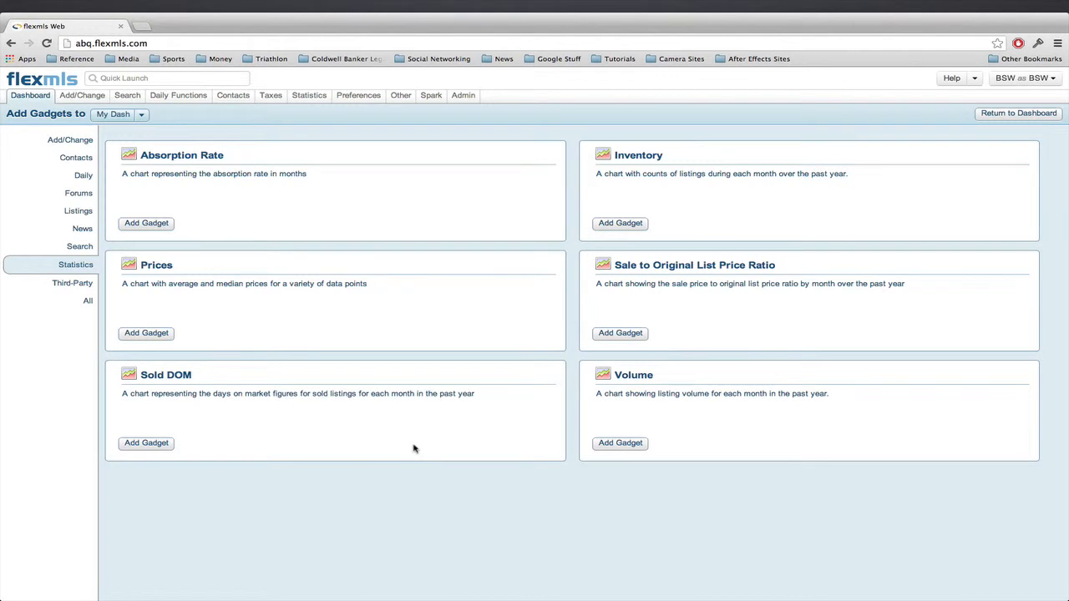
left_click(73, 284)
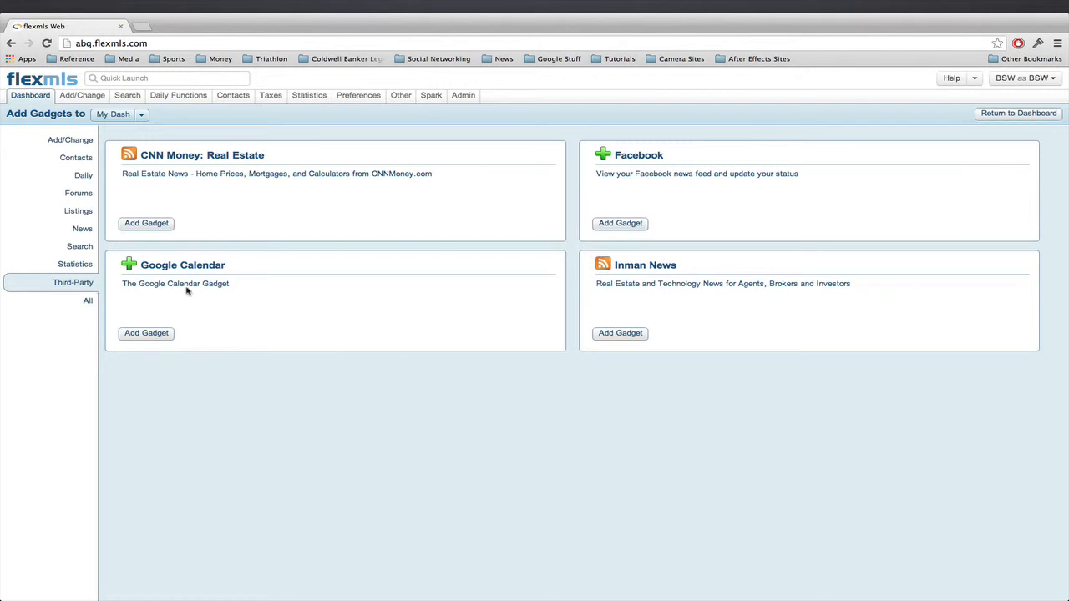
- Add the Absorption Rate, Prices, Sold DOM, Inventory, Sale to Original List Price Ratio and Volume statistics gadgets to My Dash
left_click(73, 264)
left_click(146, 223)
left_click(146, 332)
left_click(155, 443)
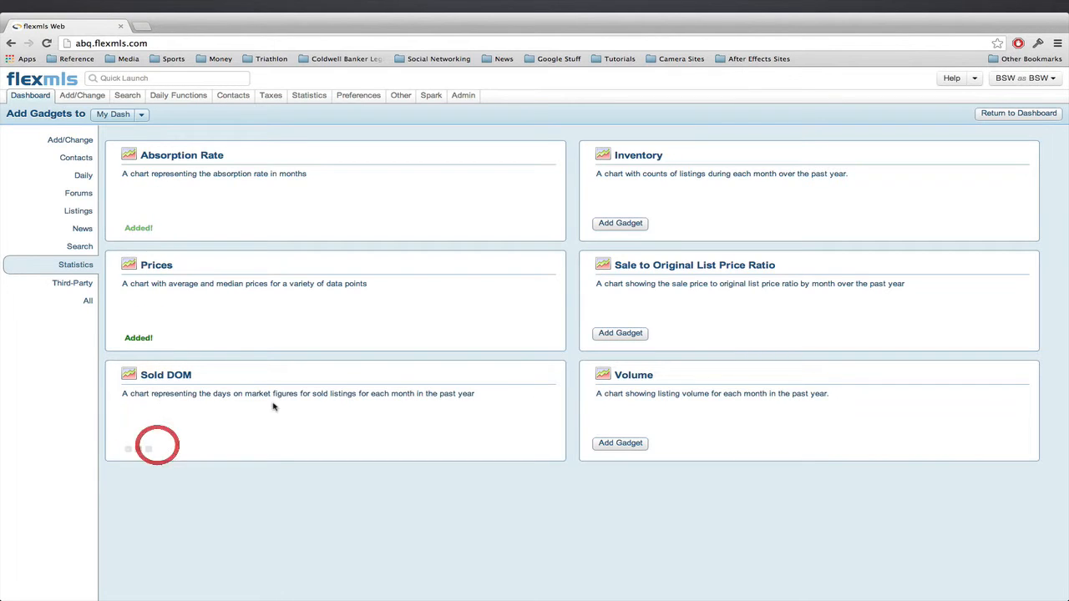
left_click(622, 222)
left_click(620, 335)
left_click(620, 442)
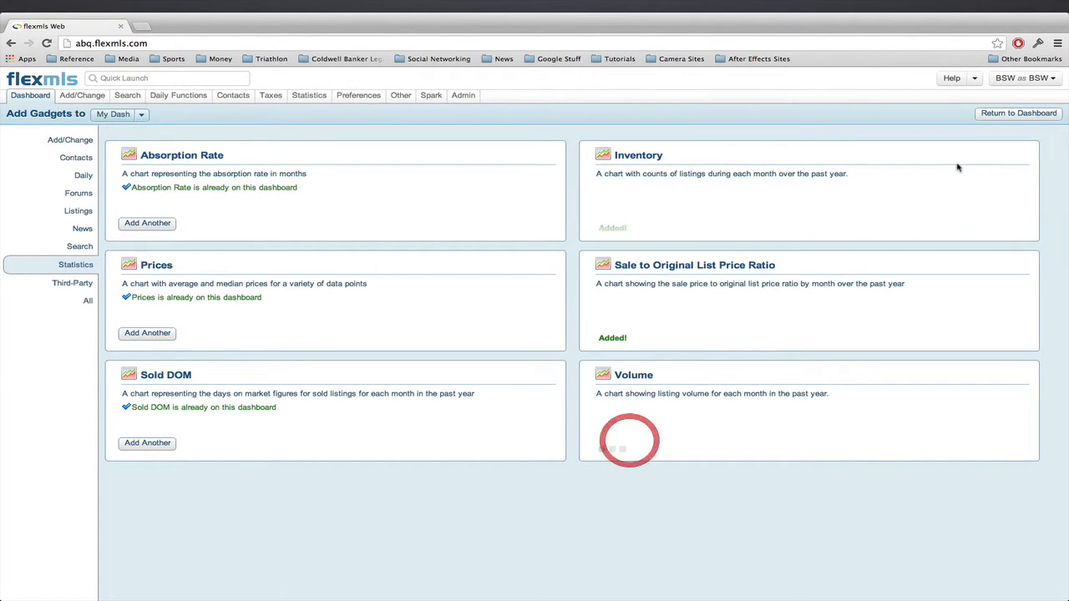
- Return to the dashboard and move the Contacts, My Sent E-mails and Message Board gadgets into the second column, with My Sent E-mails above Contacts
left_click(1008, 121)
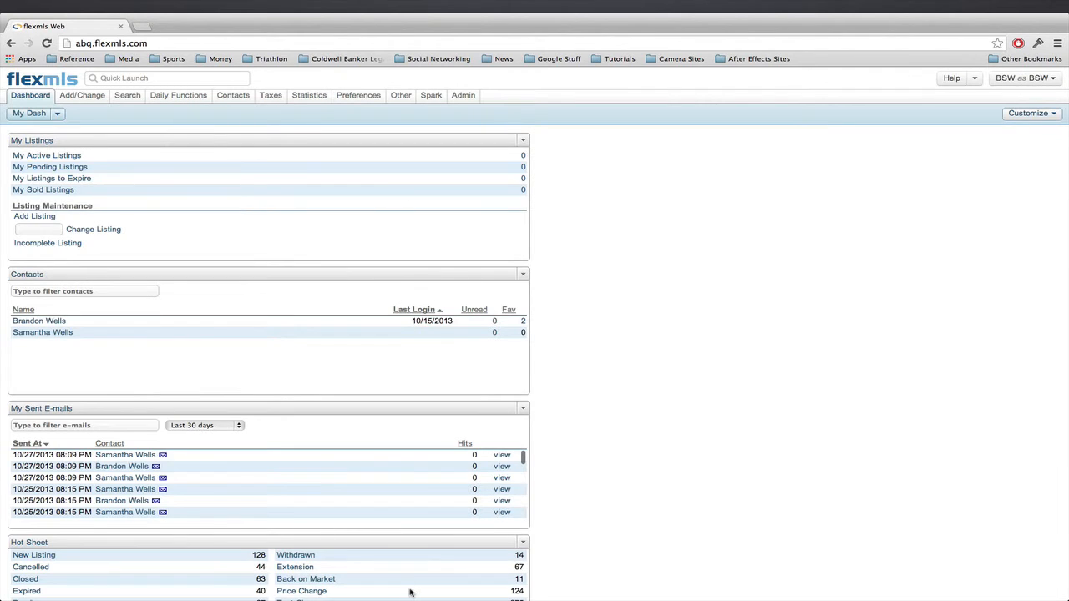
scroll(409, 585, "down", 10)
scroll(409, 579, "down", 5)
scroll(410, 579, "up", 15)
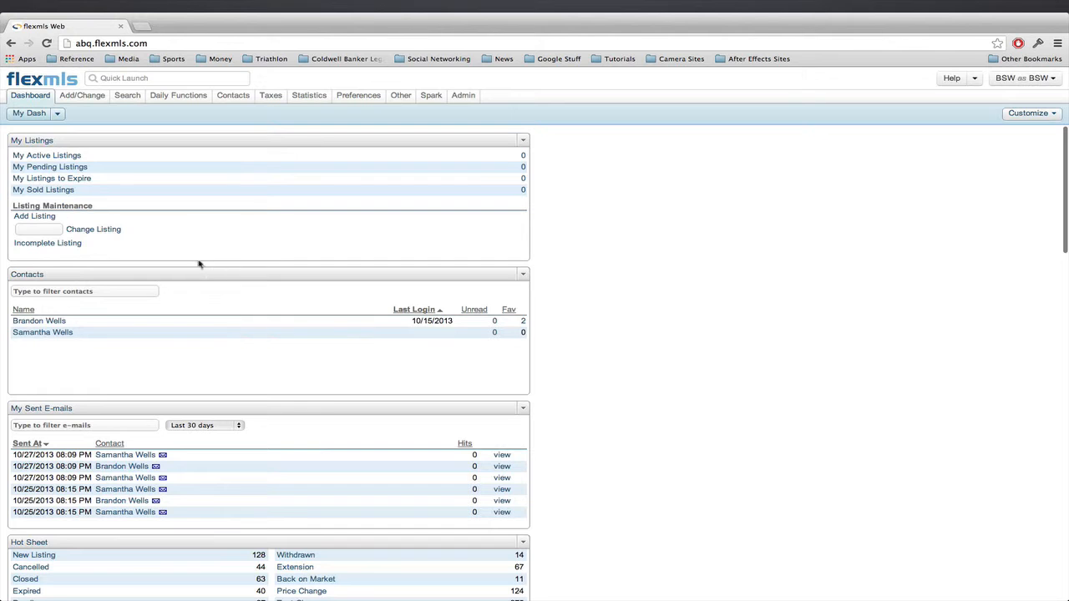
left_click_drag(172, 273, 744, 187)
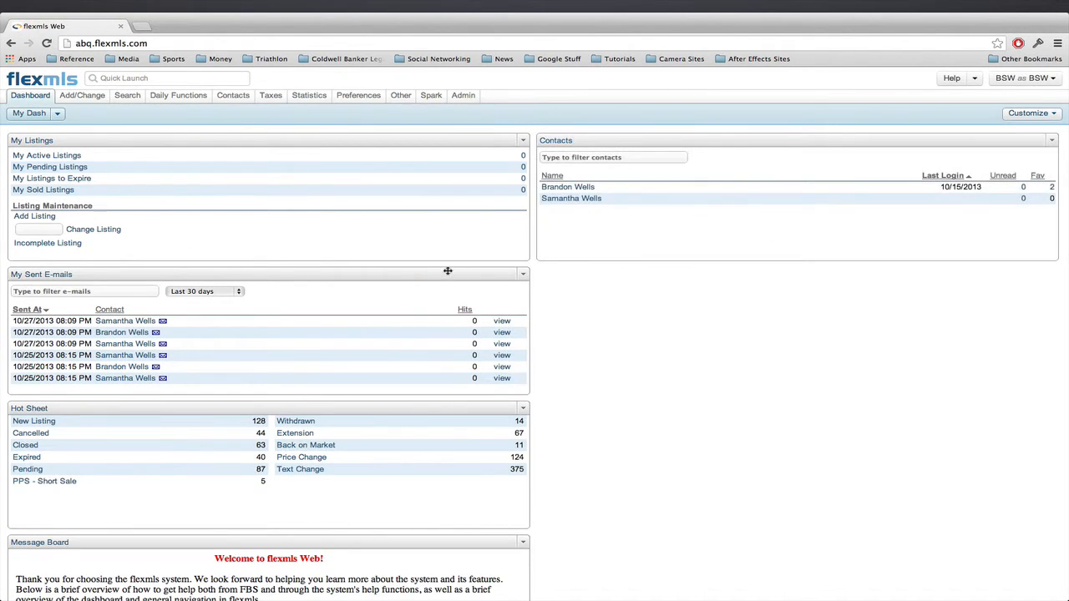
left_click_drag(432, 277, 901, 279)
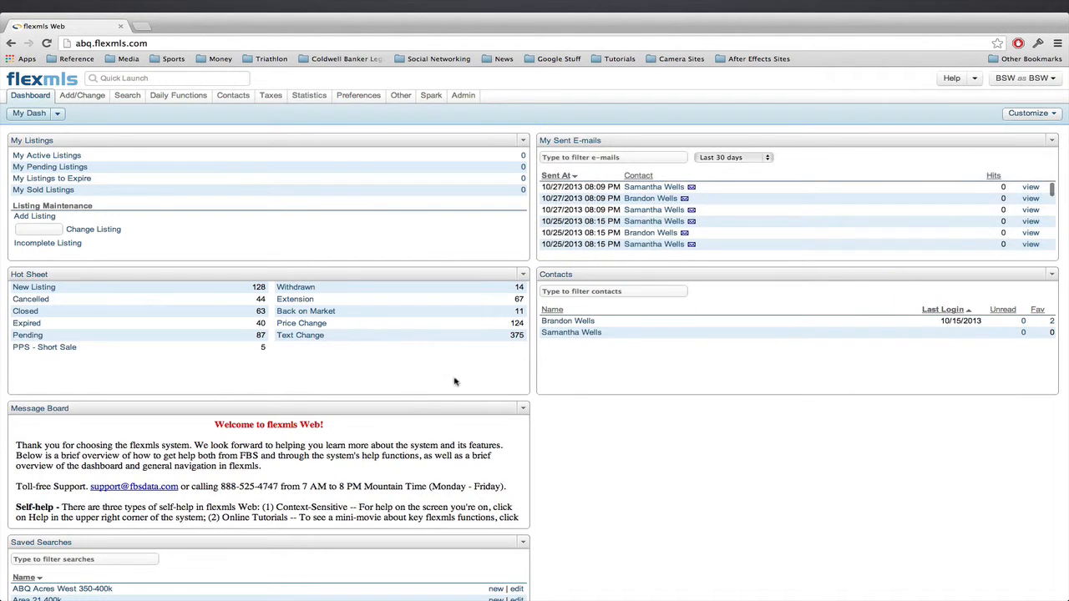
left_click_drag(404, 411, 871, 403)
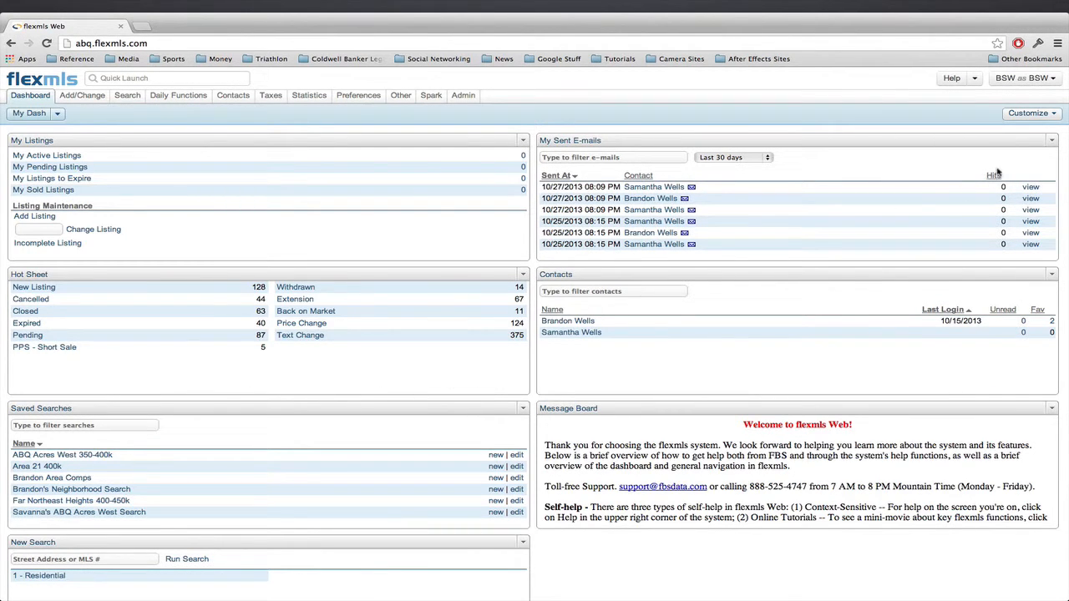
- Change the My Dash layout to three equal columns
left_click(1053, 115)
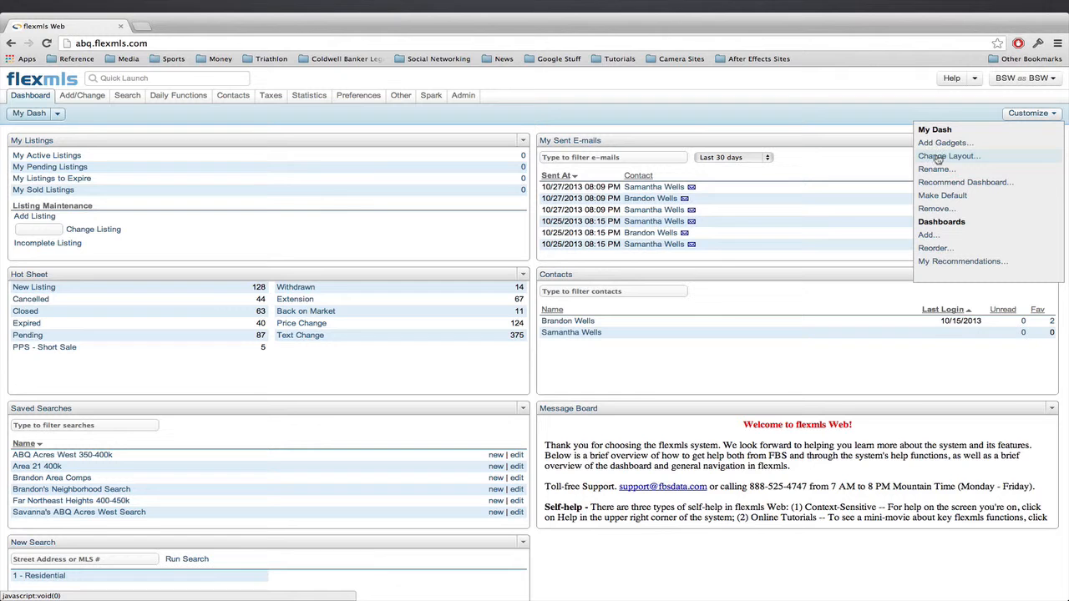
left_click(937, 157)
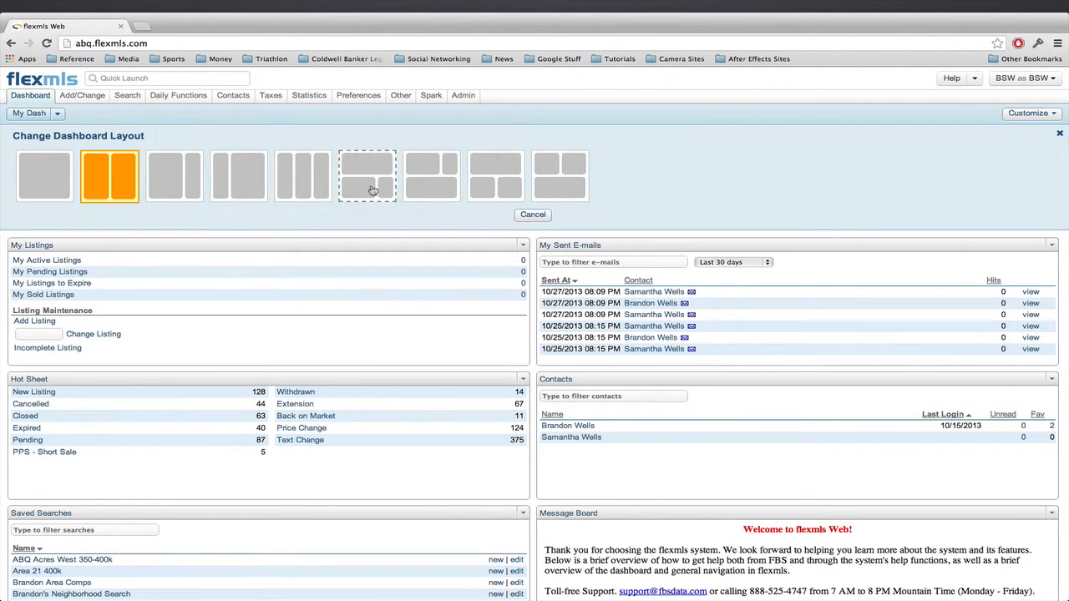
left_click(309, 183)
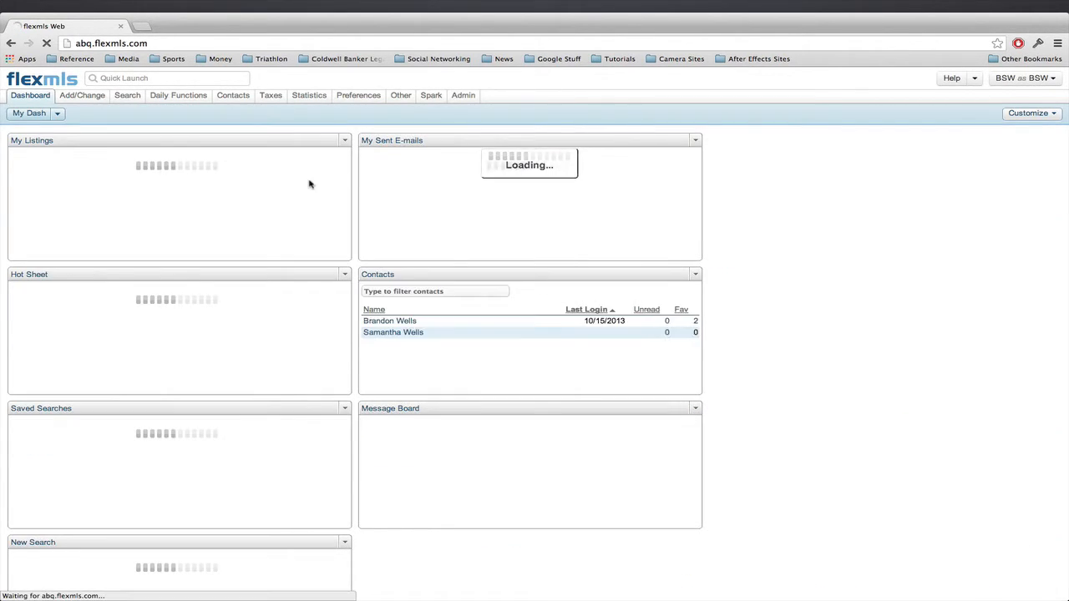
- Move the Hot Sheet, Message Board and New Search gadgets into the third column and Absorption Rate into the second, above Contacts
left_click_drag(283, 270, 848, 207)
left_click_drag(510, 406, 794, 321)
left_click_drag(290, 408, 928, 452)
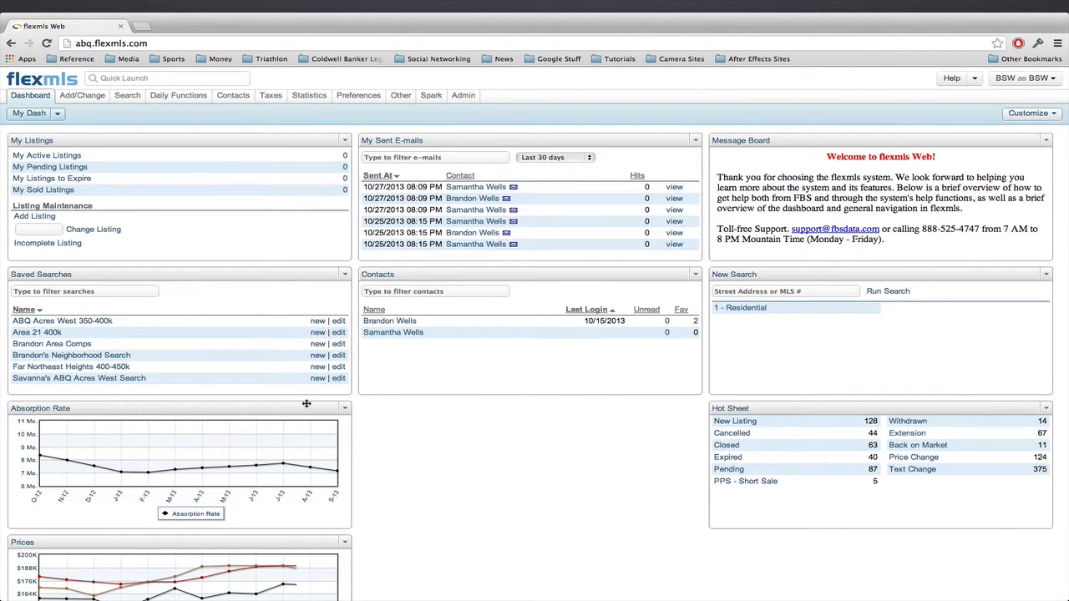
left_click_drag(276, 411, 461, 328)
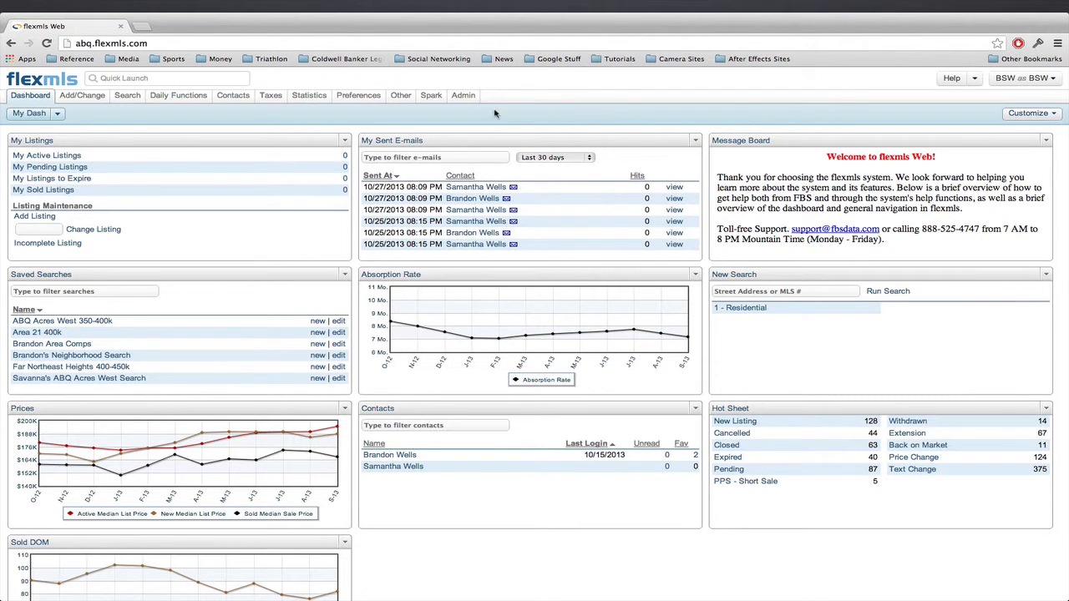
left_click(1049, 114)
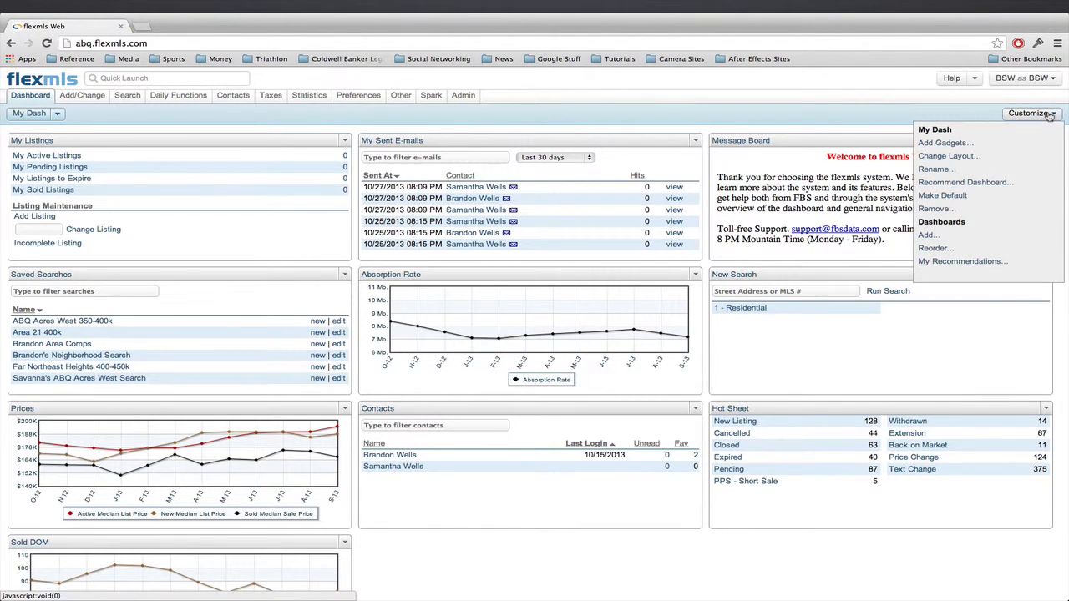
left_click(1044, 118)
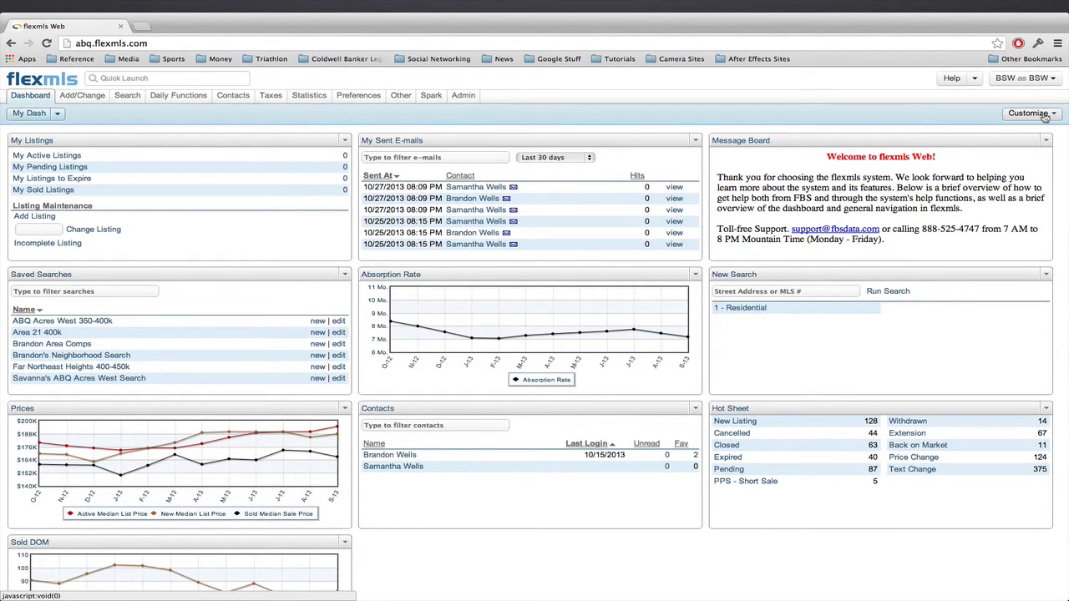
left_click(1050, 116)
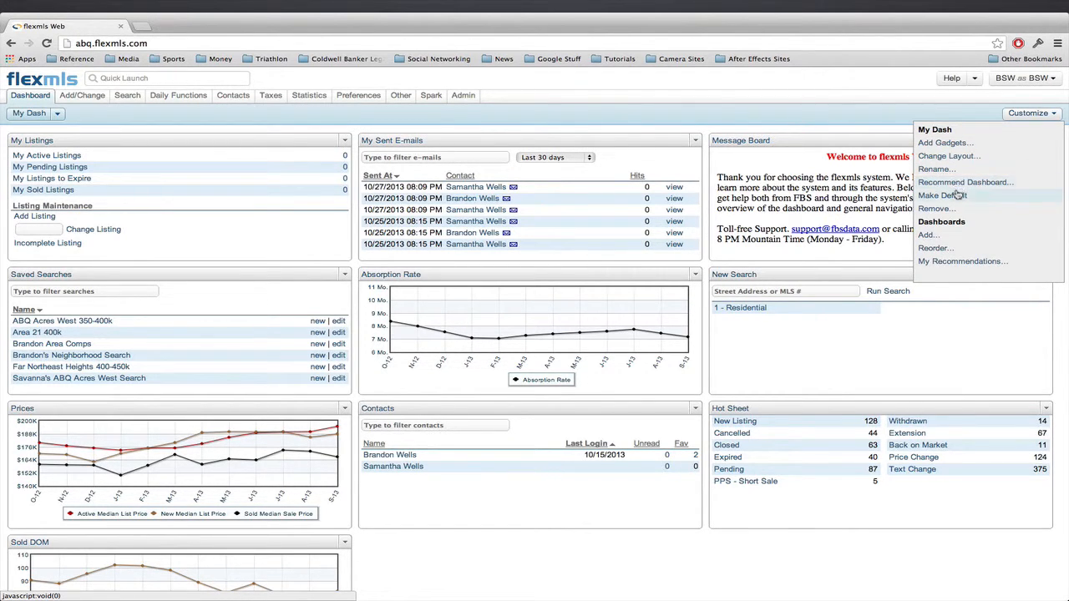
left_click(836, 101)
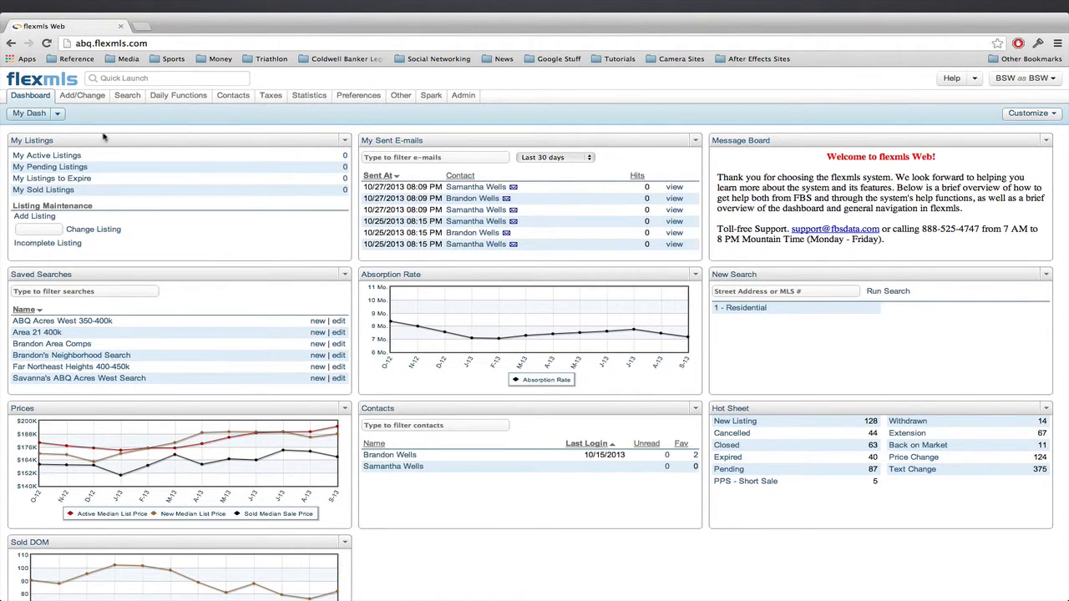
- Set the My Listings gadget's days to expire to 10 and save its settings
left_click(345, 140)
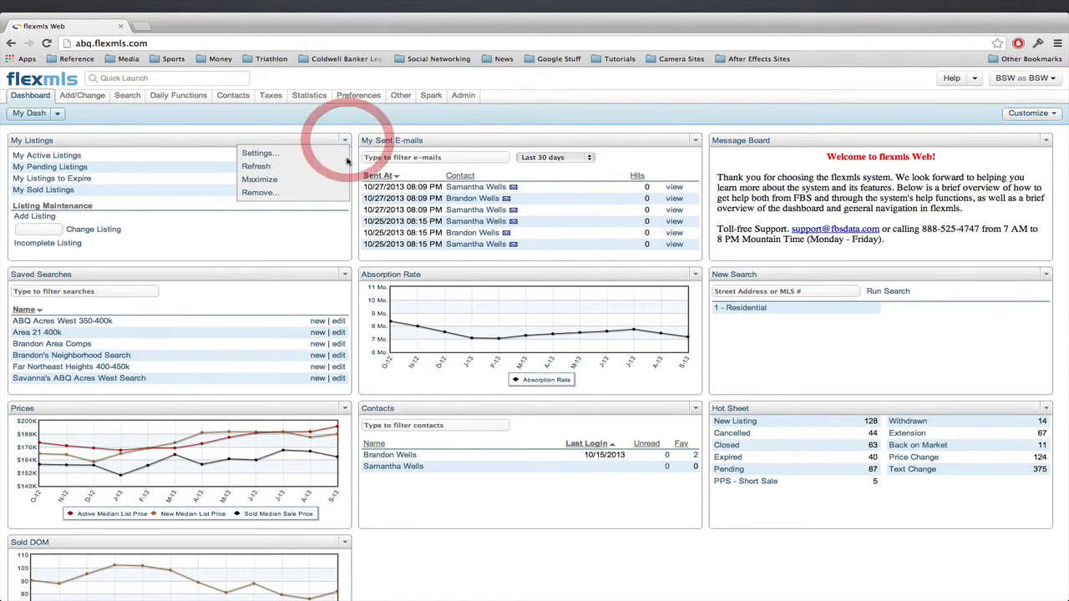
left_click(261, 153)
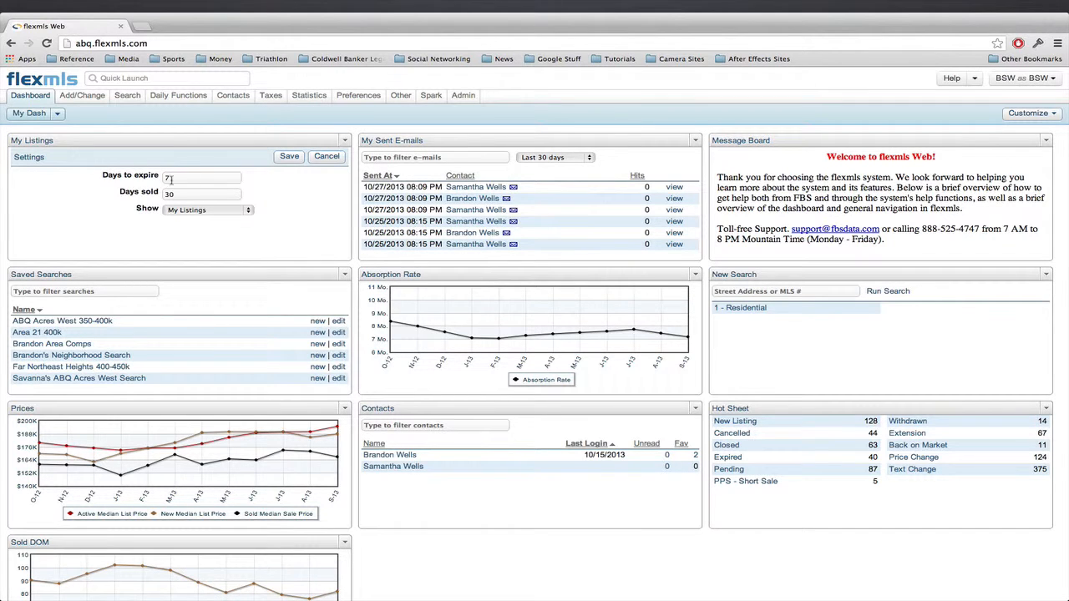
left_click(217, 178)
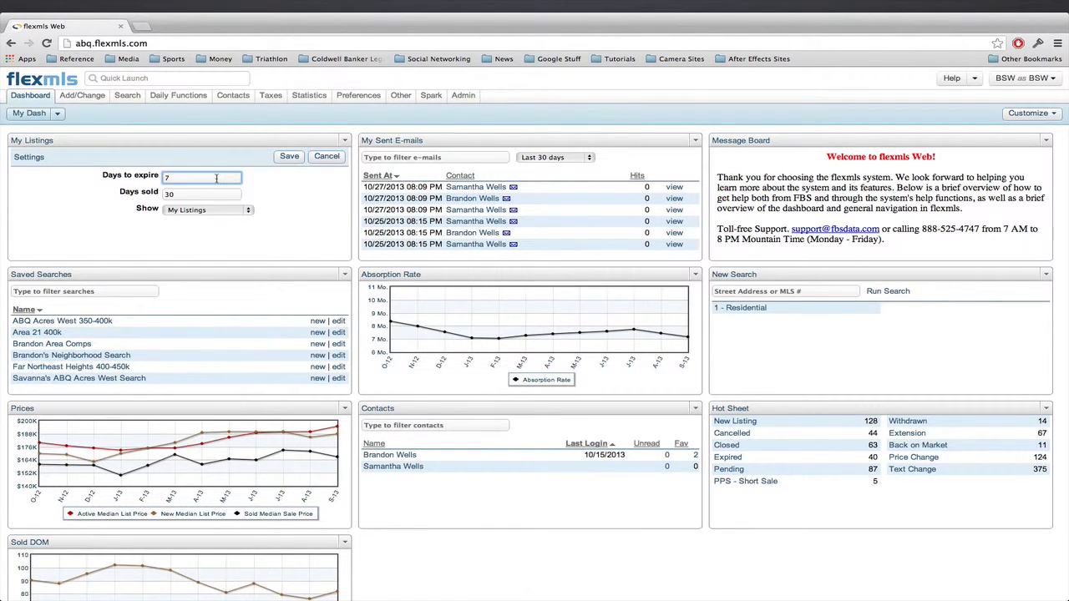
left_click(286, 192)
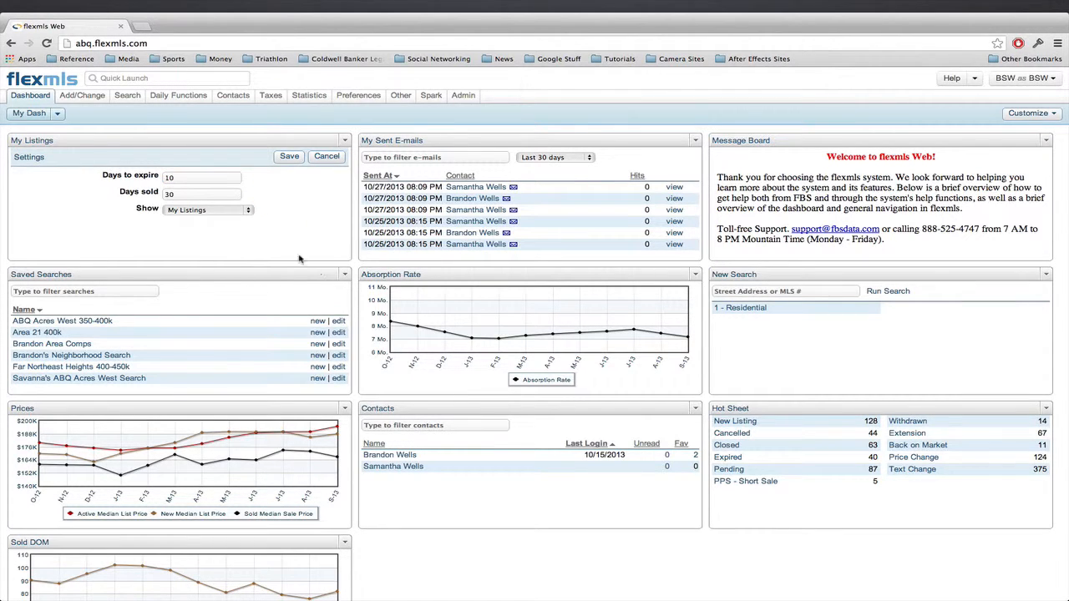
left_click(190, 196)
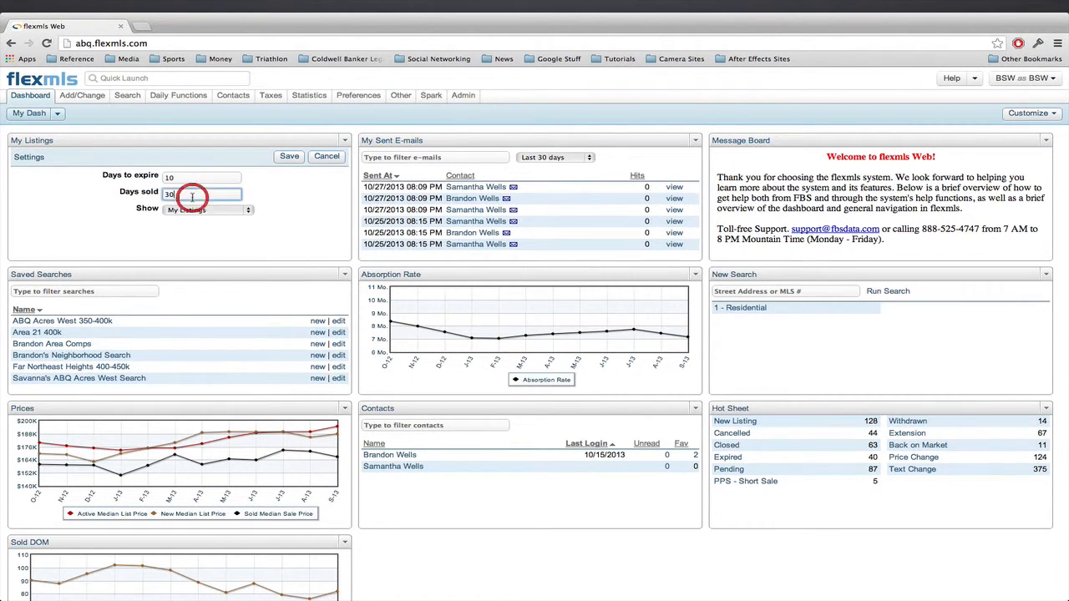
left_click(288, 157)
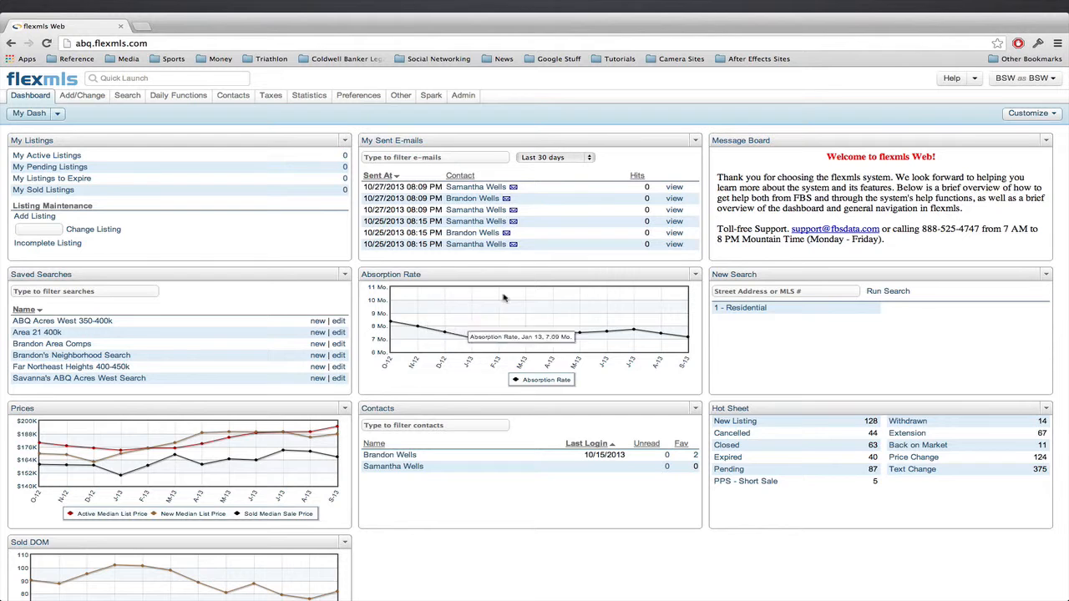
- Open the Absorption Rate gadget's settings and look through the suggested areas and map overlays for its location
left_click(694, 274)
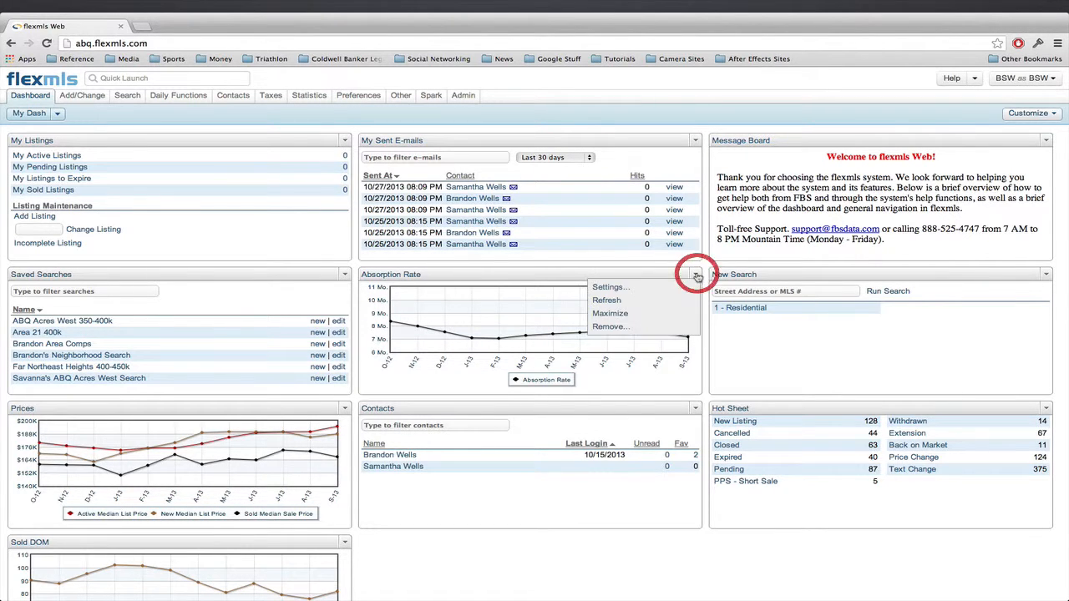
left_click(610, 288)
left_click(537, 311)
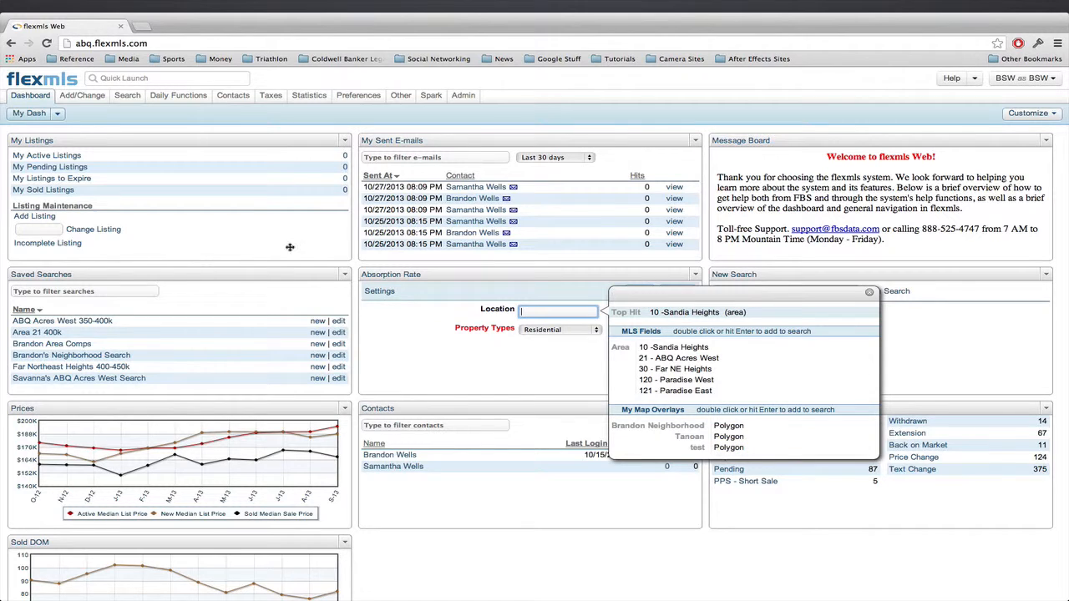
left_click(431, 400)
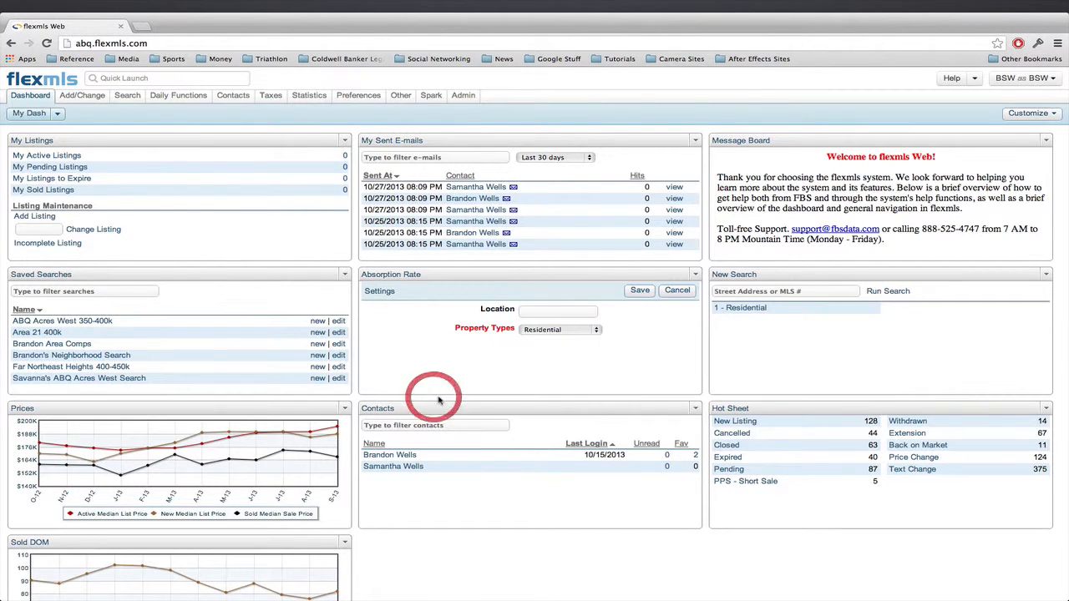